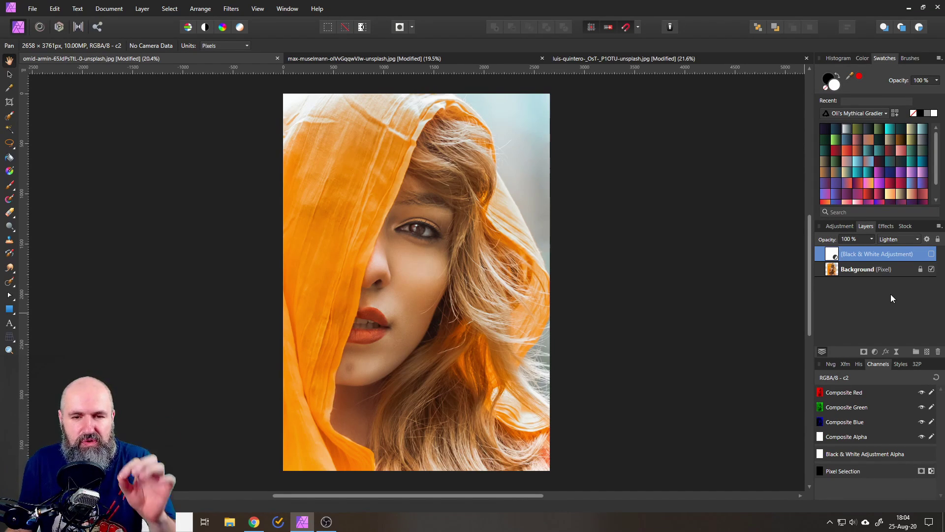
Show and then delete the Black & White adjustment layer, restoring the orange headscarf colours
click(931, 253)
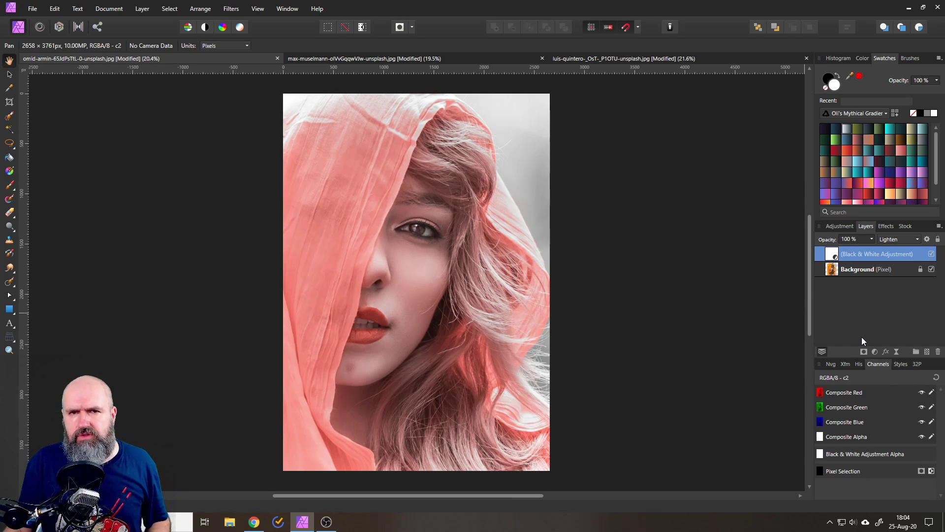
click(938, 351)
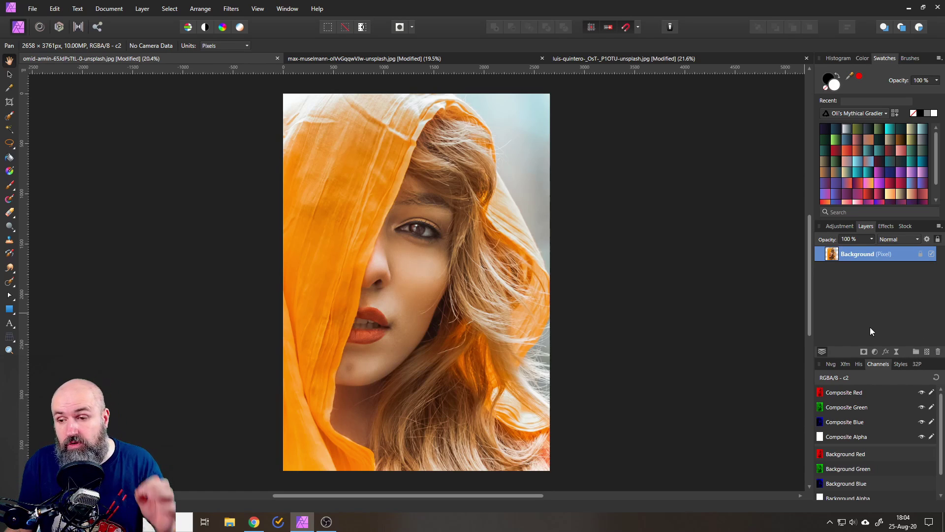
Add a Black & White adjustment layer and set its Red slider to -37%
click(876, 354)
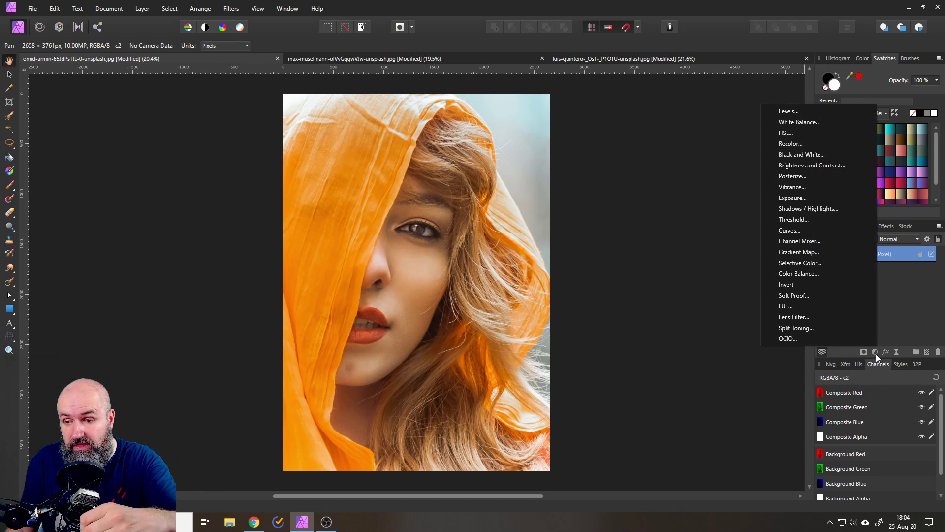
click(814, 154)
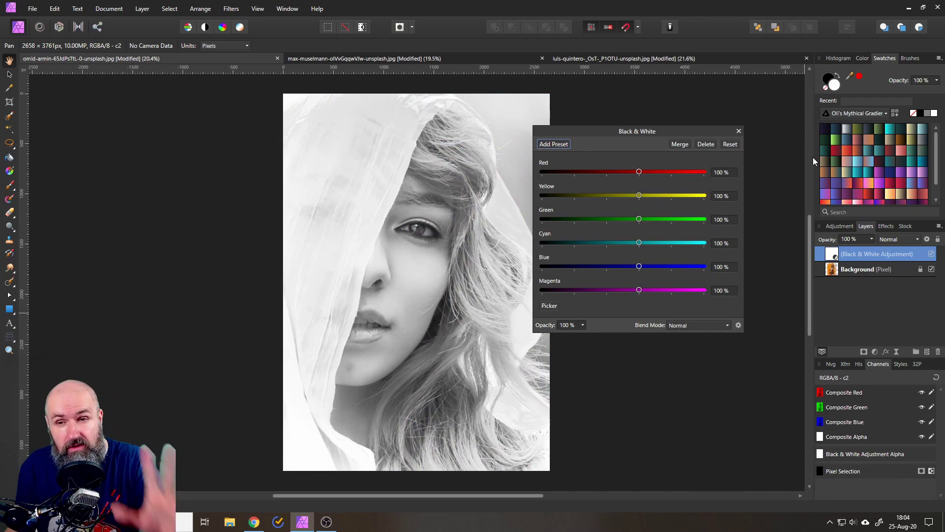
drag(640, 172, 594, 173)
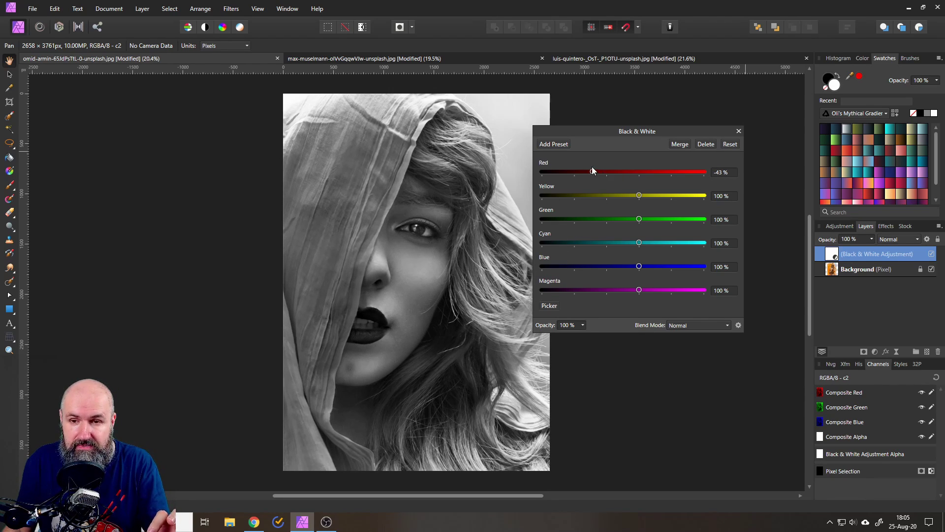
mouse_move(593, 170)
mouse_down()
mouse_move(672, 172)
mouse_move(595, 173)
mouse_up()
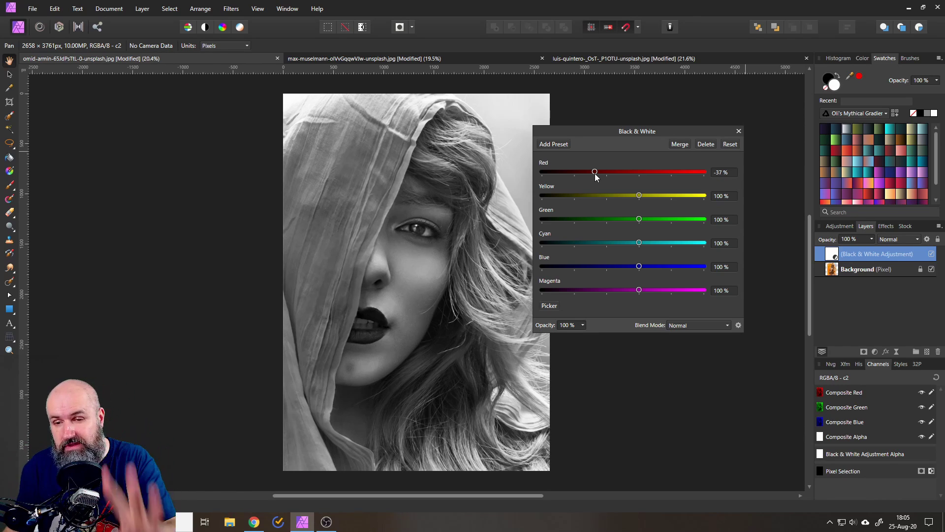
Set the Black & White layer to Lighten and settle Red at 19% for a vivid orange headscarf
click(678, 325)
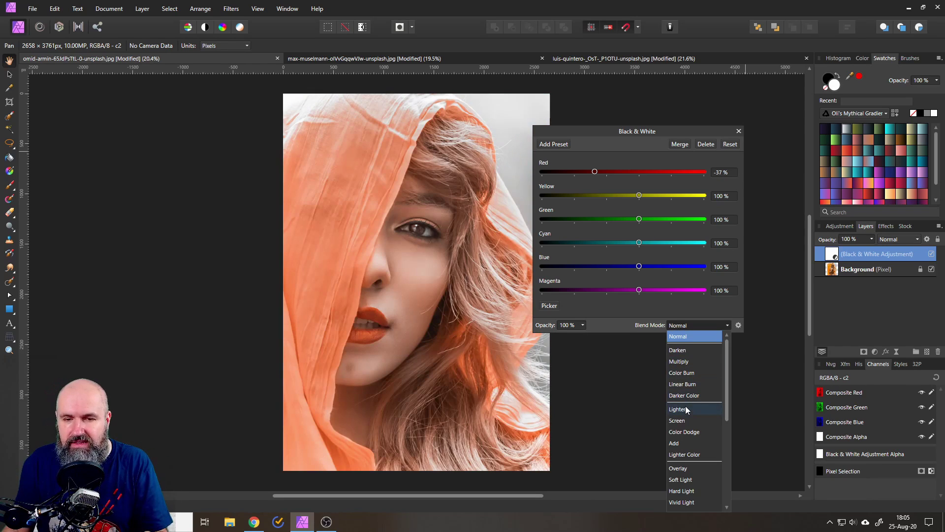
click(685, 406)
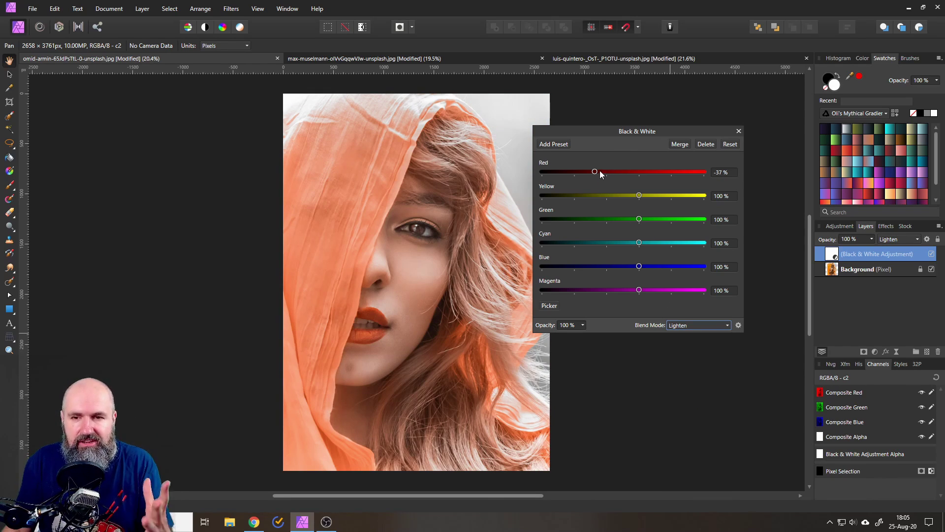
mouse_move(595, 170)
mouse_down()
mouse_move(536, 175)
mouse_move(593, 171)
mouse_up()
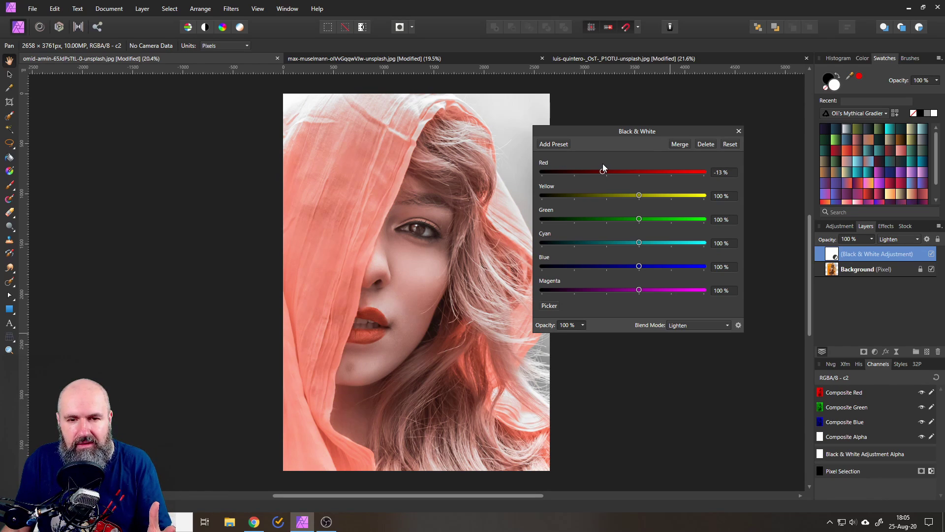
drag(603, 168, 577, 170)
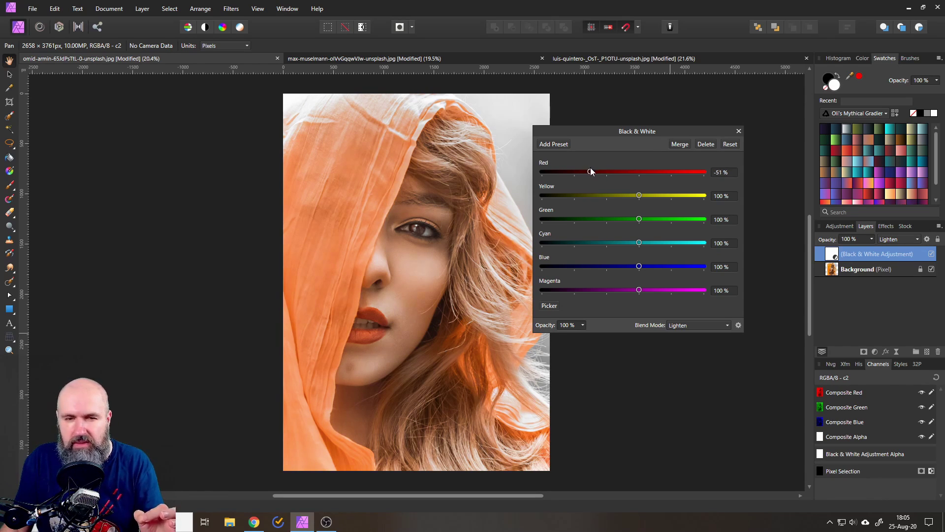
drag(591, 171, 657, 175)
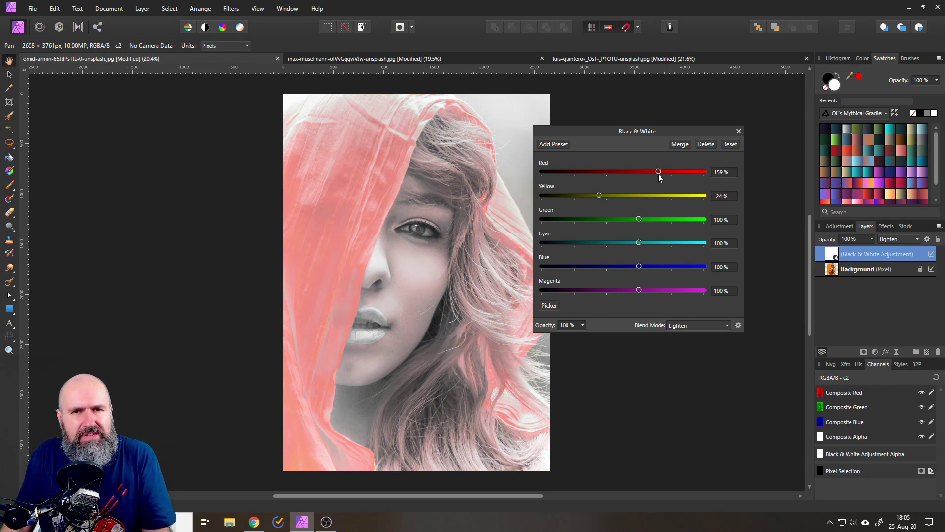
drag(659, 175, 661, 175)
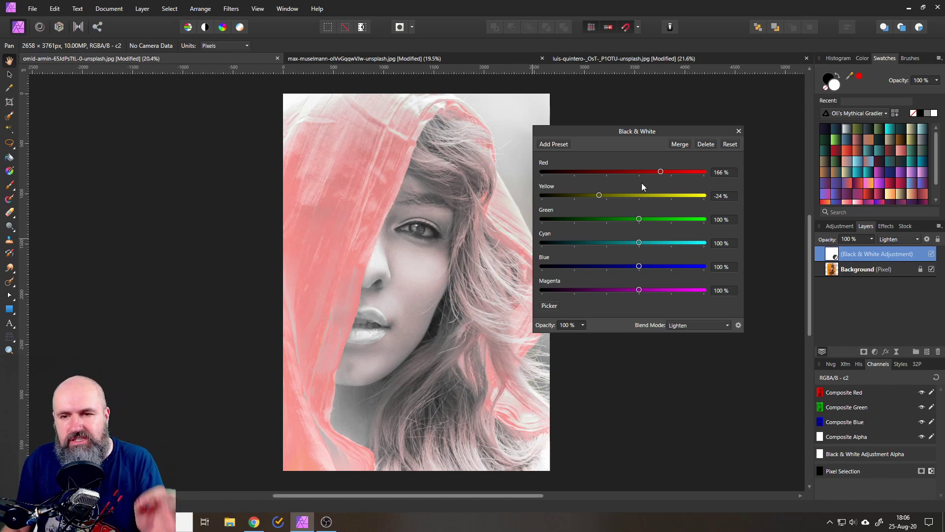
drag(661, 172, 619, 172)
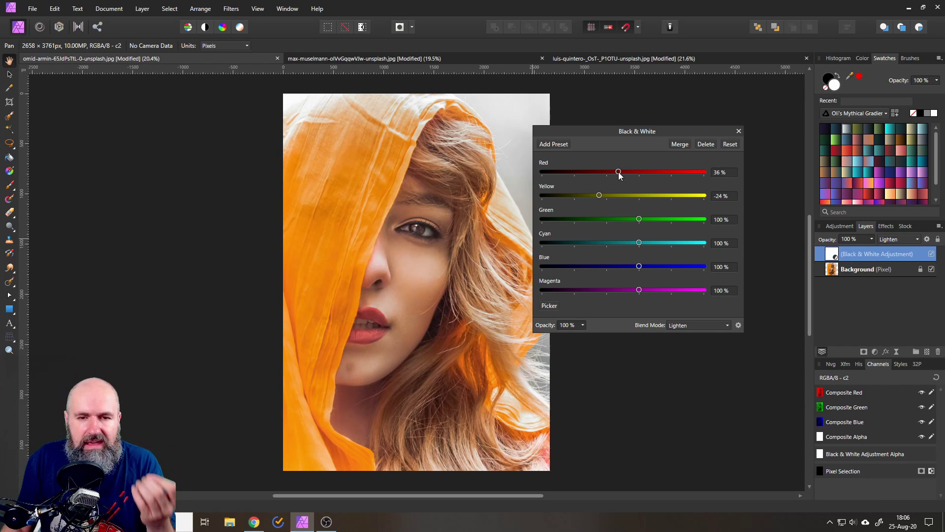
On the max-muselmann leaves portrait, add a Black & White layer blended with Lighten
click(738, 131)
click(427, 58)
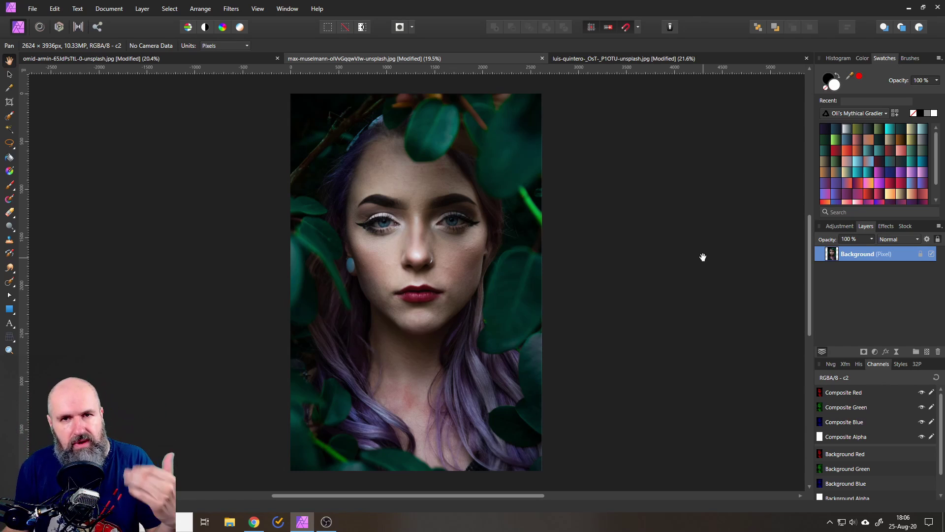
click(876, 351)
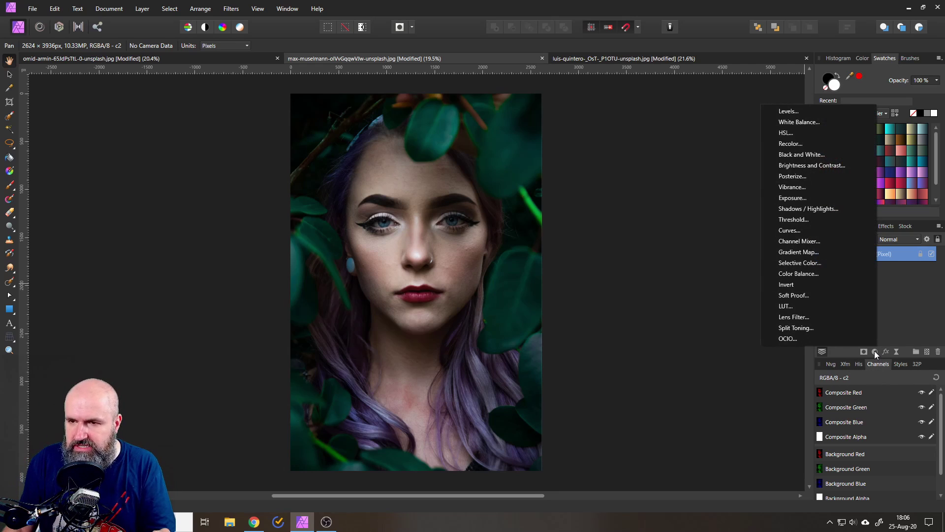
click(814, 154)
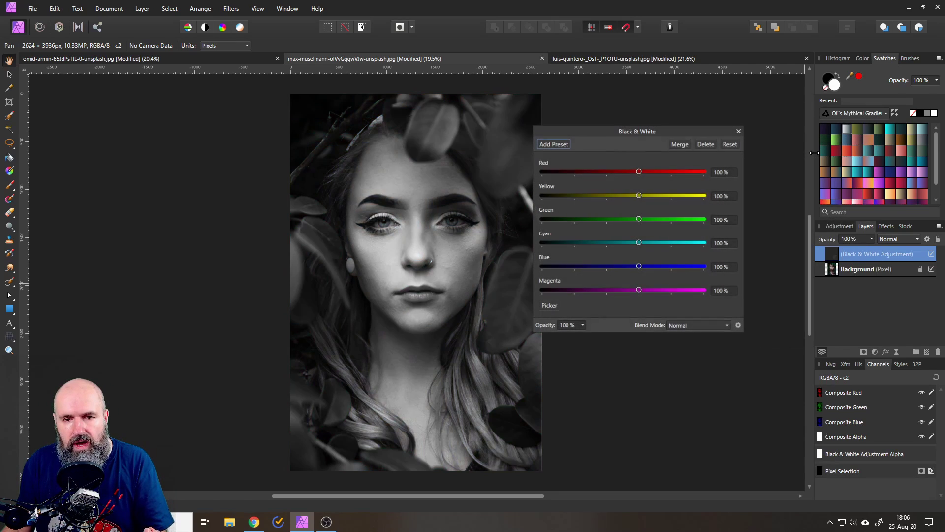
click(692, 325)
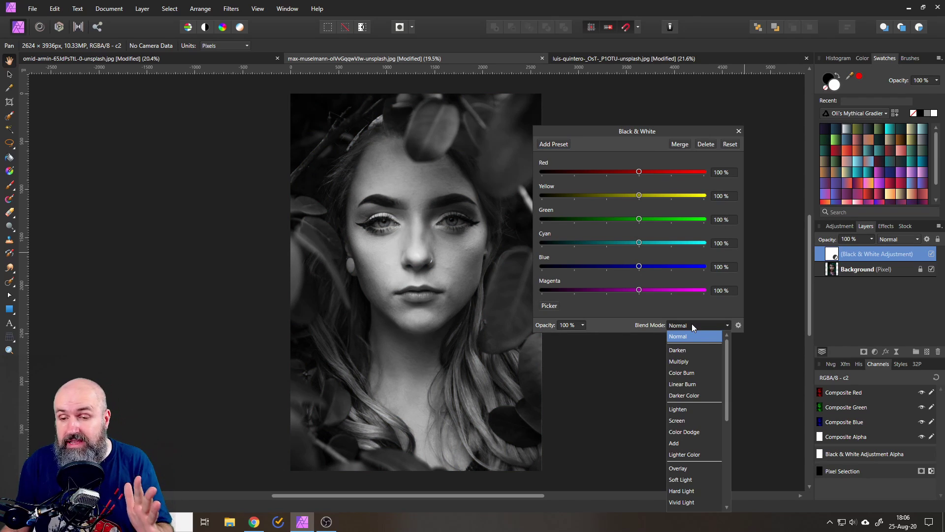
click(681, 409)
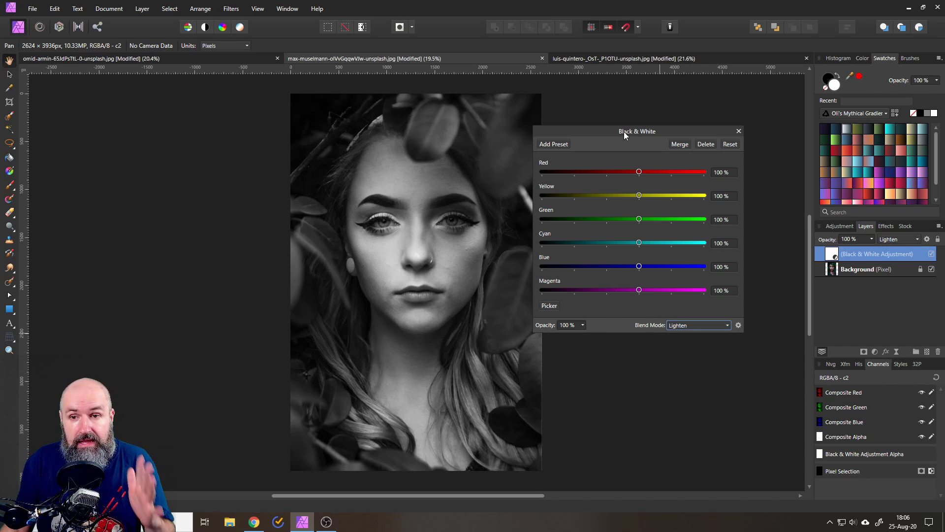
Lower Green to -185%, Cyan to -154% and Magenta to -200% on the leaves portrait's Black & White layer
drag(624, 133, 680, 130)
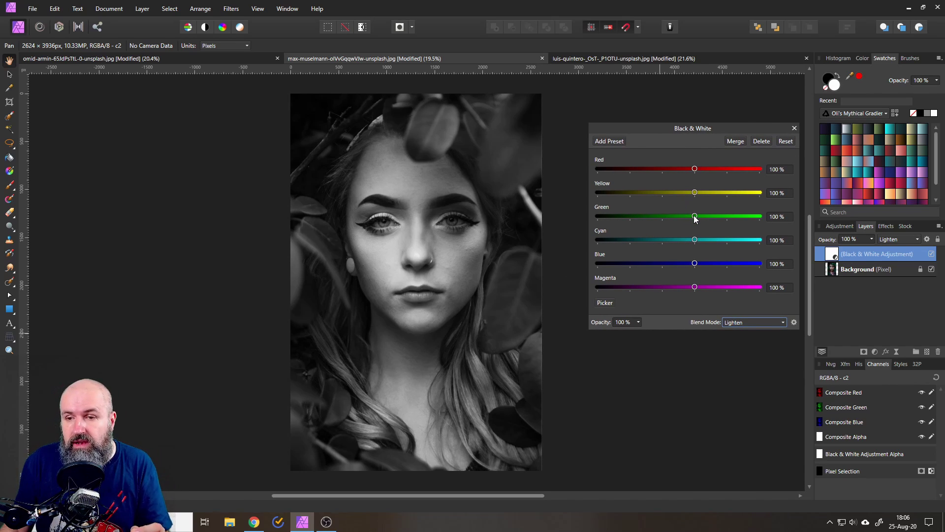
drag(695, 215, 603, 216)
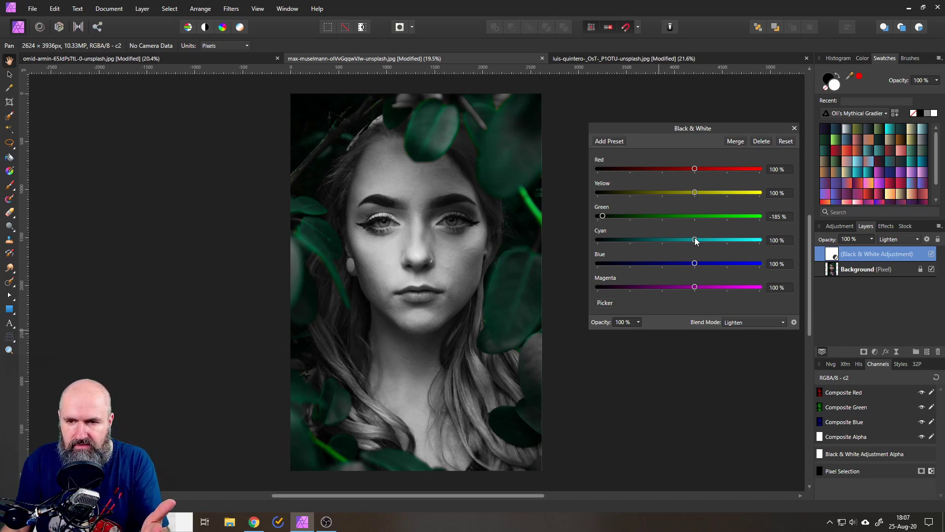
drag(694, 240, 654, 240)
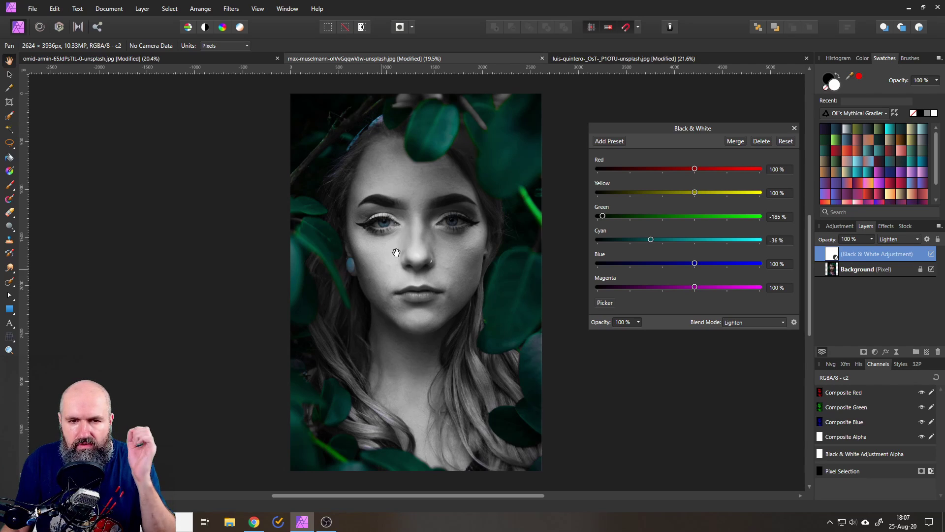
drag(651, 240, 612, 239)
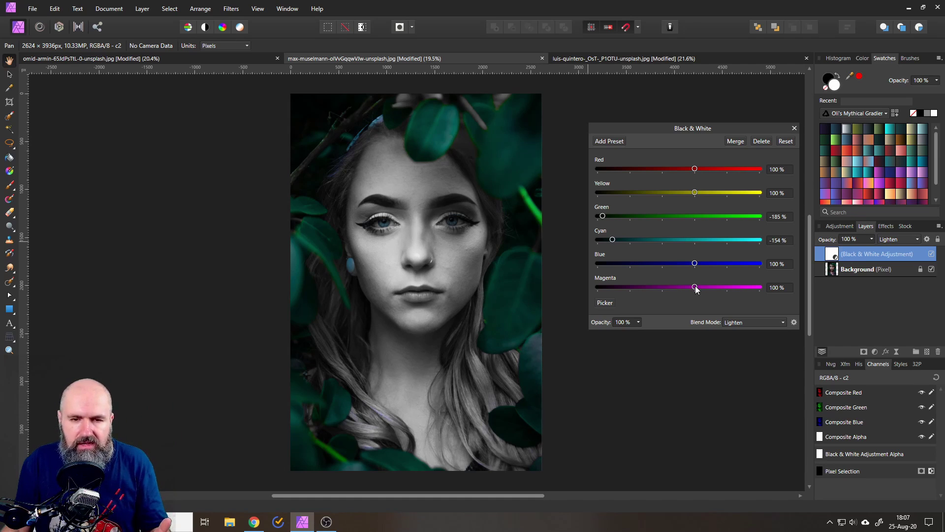
drag(695, 287, 594, 287)
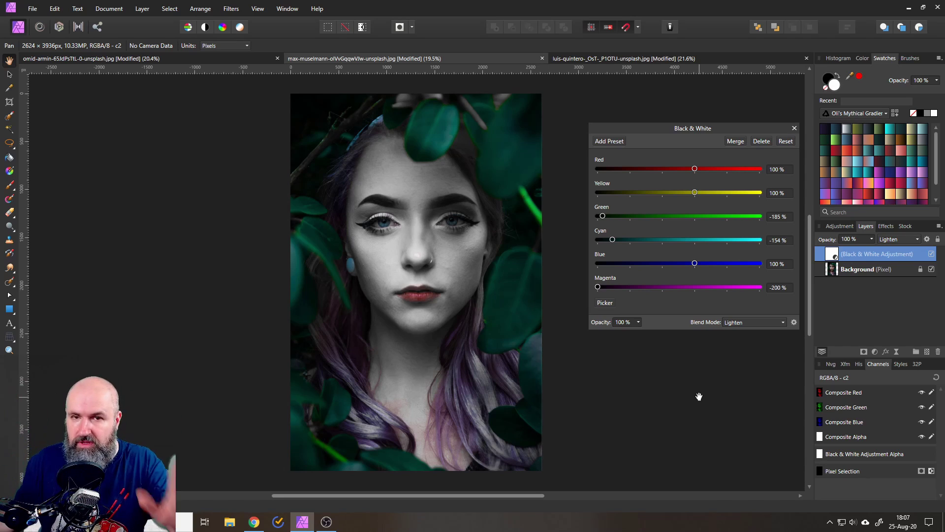
On the luis-quintero photo, add a Black & White layer in Overlay mode at 50% opacity
click(615, 58)
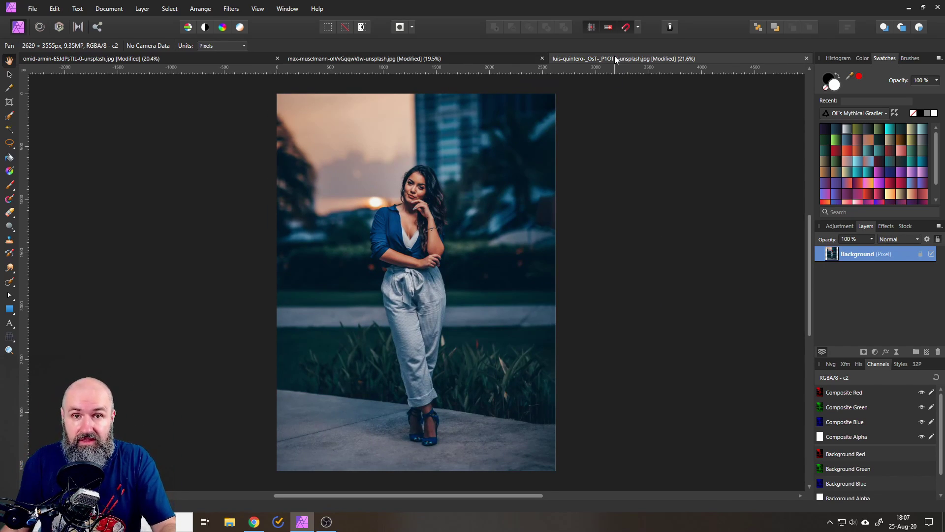
click(876, 351)
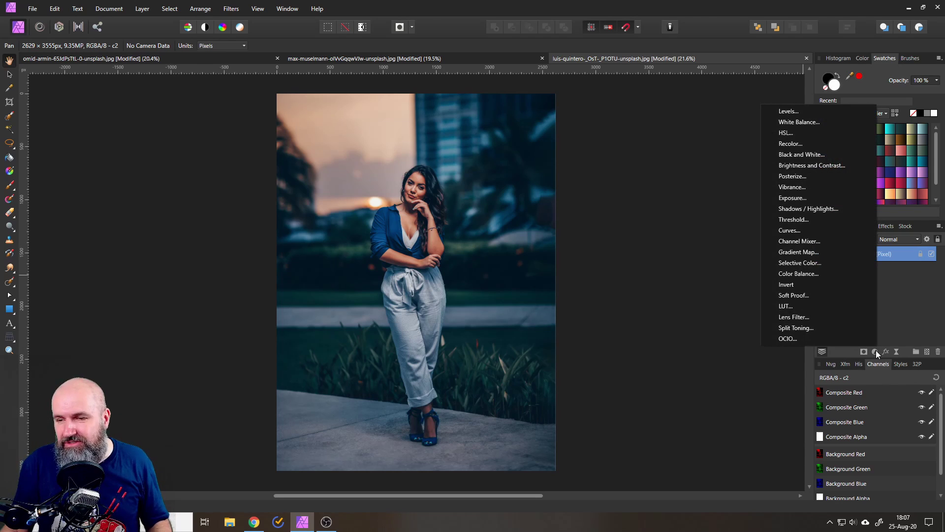
click(823, 155)
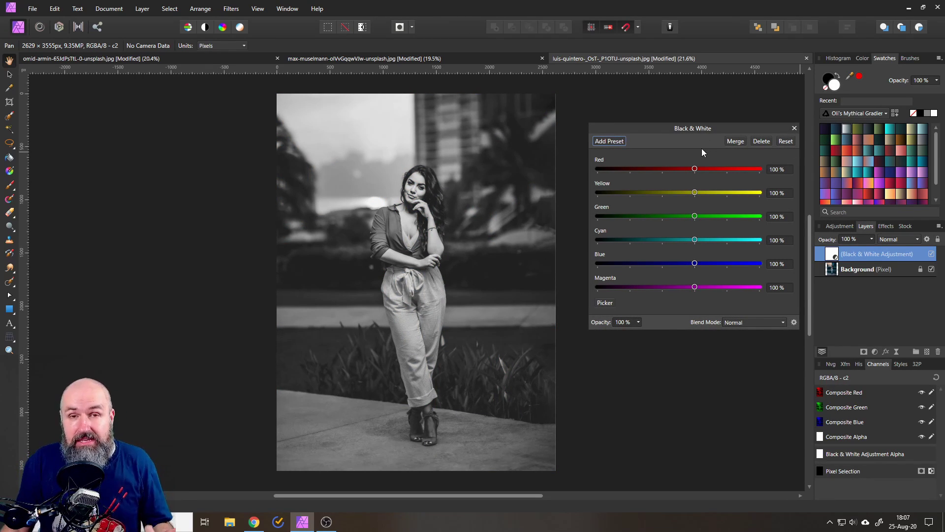
click(769, 324)
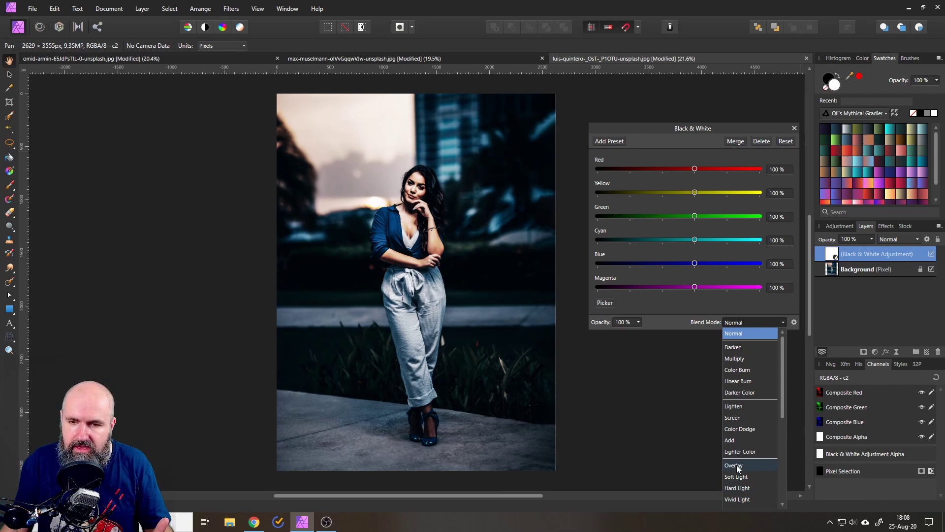
click(737, 465)
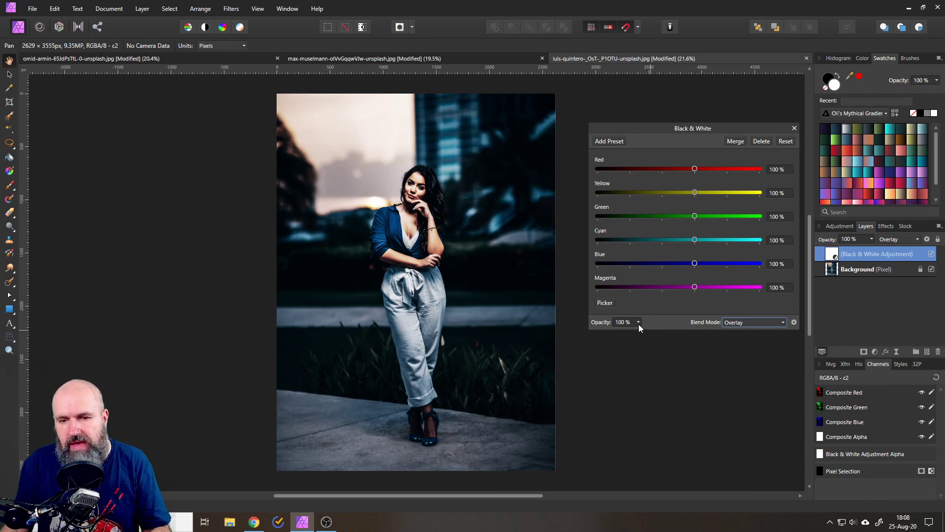
click(639, 323)
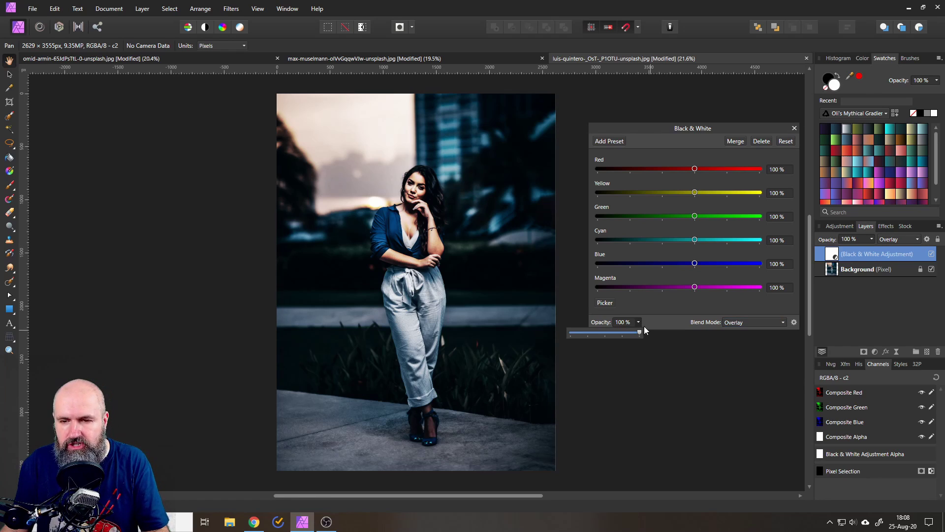
drag(640, 333, 610, 334)
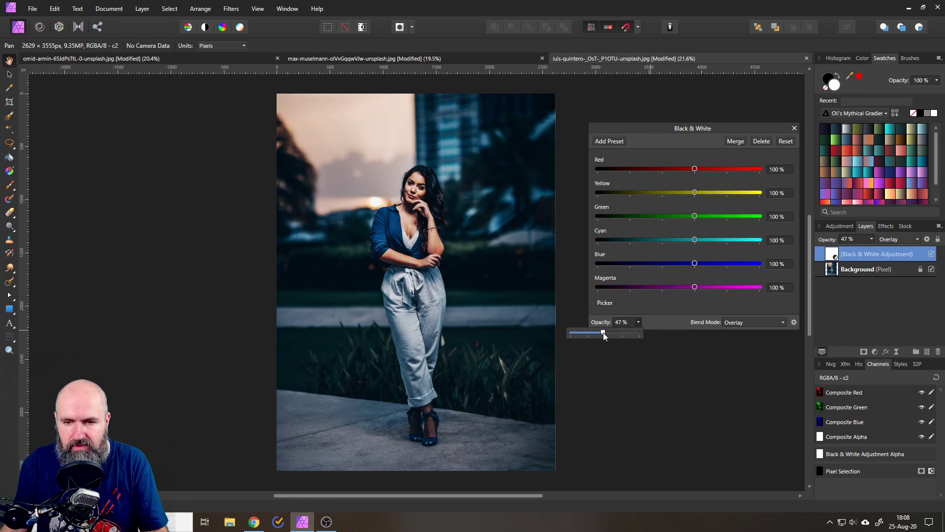
Toggle the adjustment layer's visibility repeatedly to compare before and after
click(932, 255)
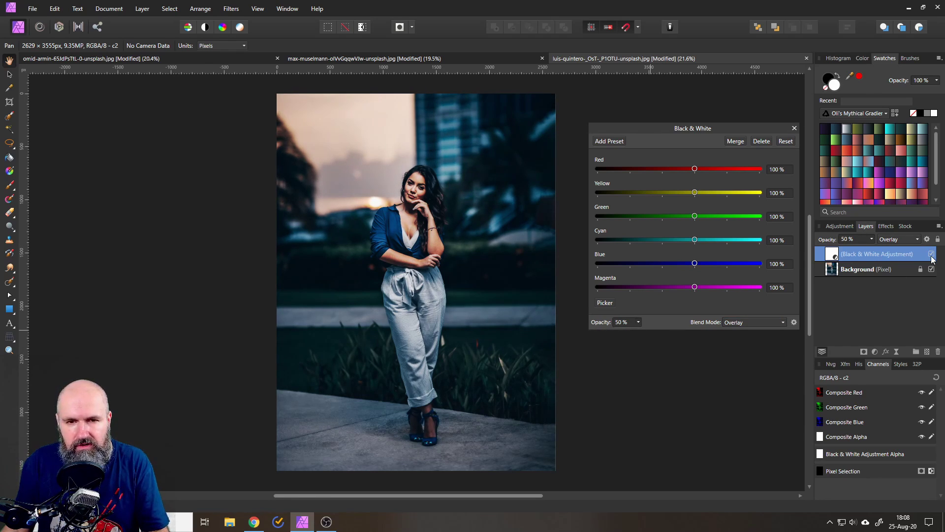
click(932, 255)
click(933, 255)
click(932, 255)
click(932, 255)
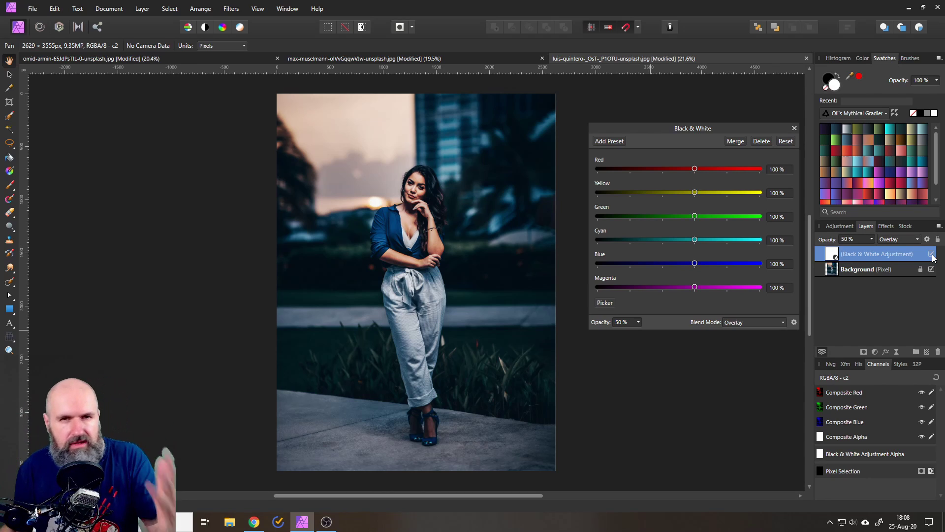
Set the Black & White sliders to Red -45%, Cyan 143%, Blue 33% and Yellow 42%
drag(662, 129, 605, 119)
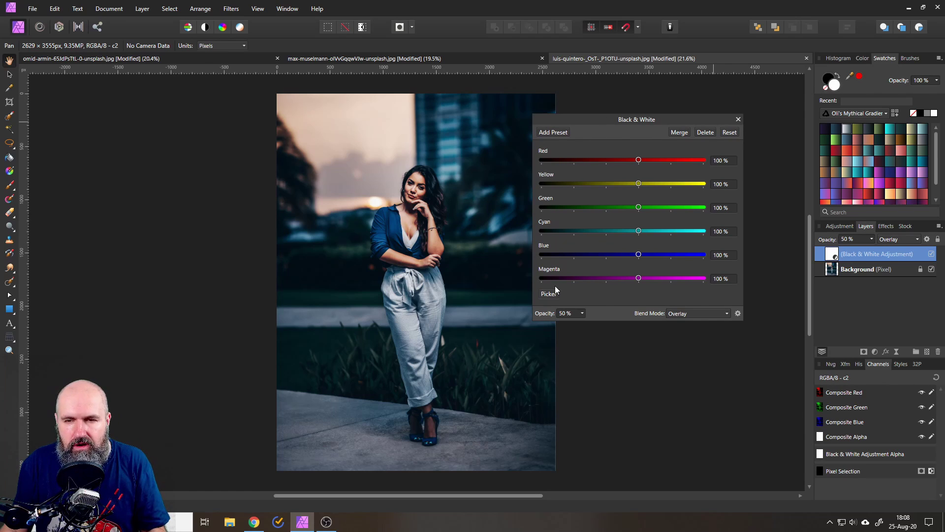
drag(613, 120, 643, 118)
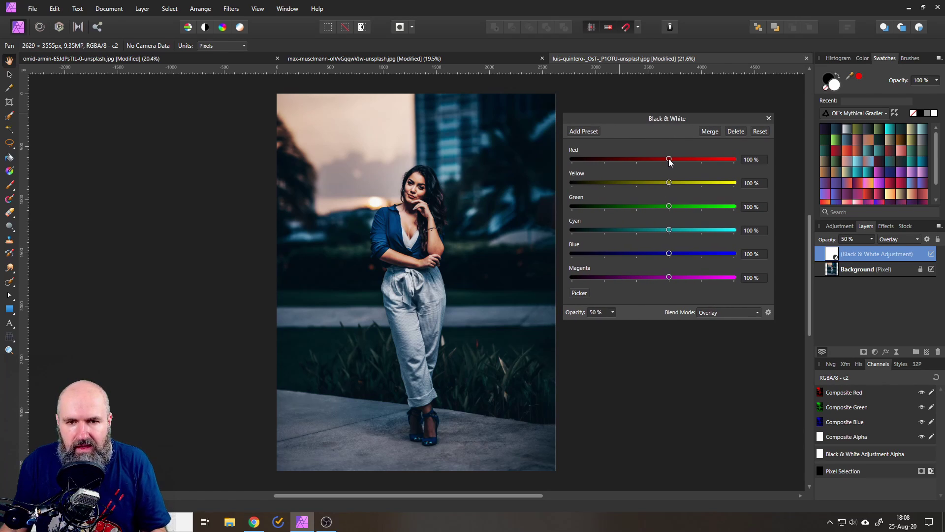
drag(669, 158, 622, 159)
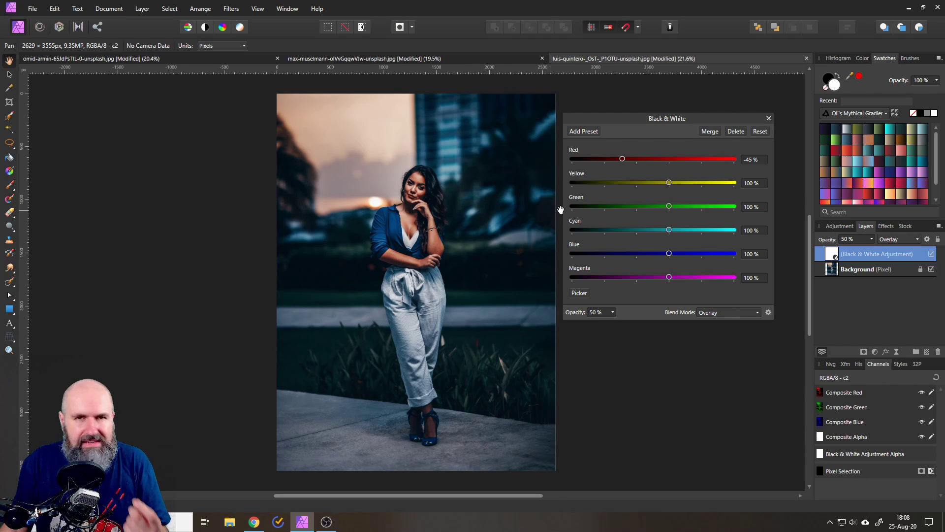
drag(673, 230, 674, 256)
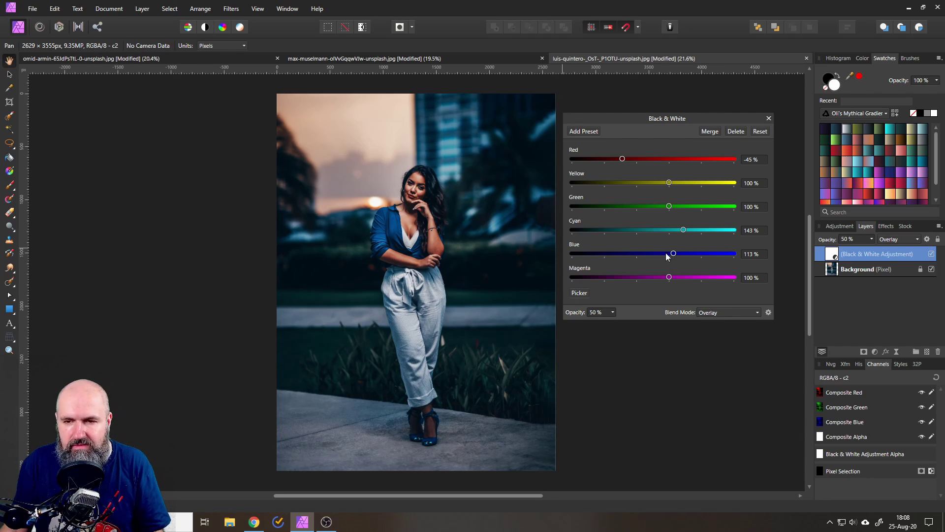
drag(668, 253, 648, 253)
mouse_move(666, 182)
mouse_down()
mouse_move(633, 181)
mouse_move(651, 182)
mouse_up()
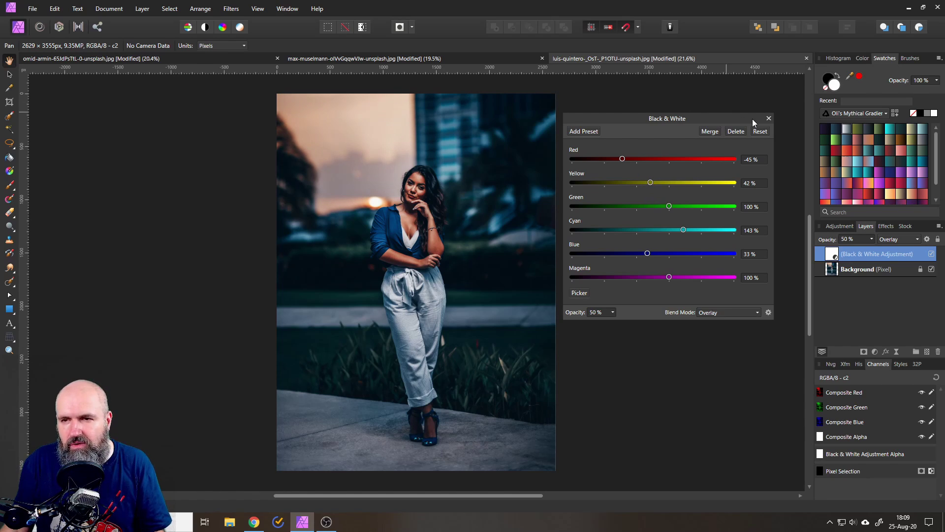
Compare the image with the adjustment hidden and shown, then keep Overlay as the blend mode
click(932, 254)
click(931, 255)
click(931, 254)
click(931, 254)
click(932, 255)
click(932, 254)
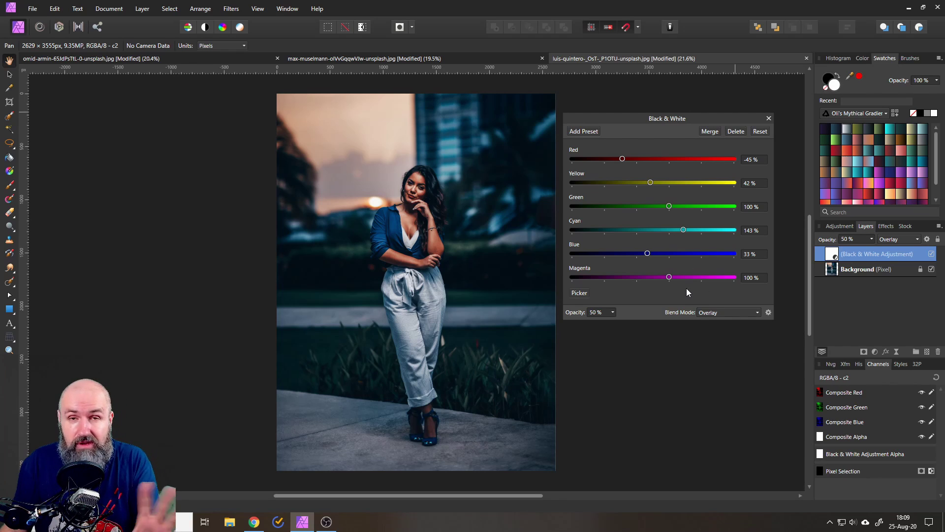
click(724, 312)
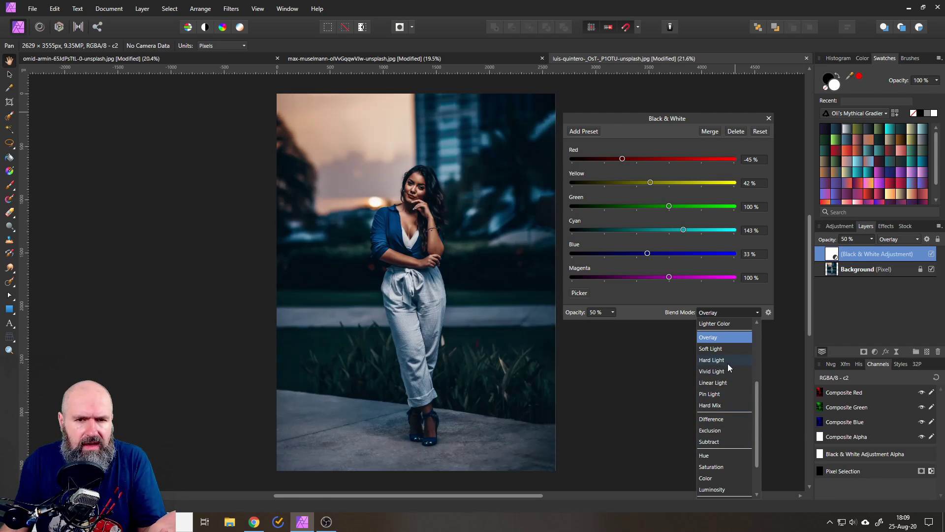
click(711, 339)
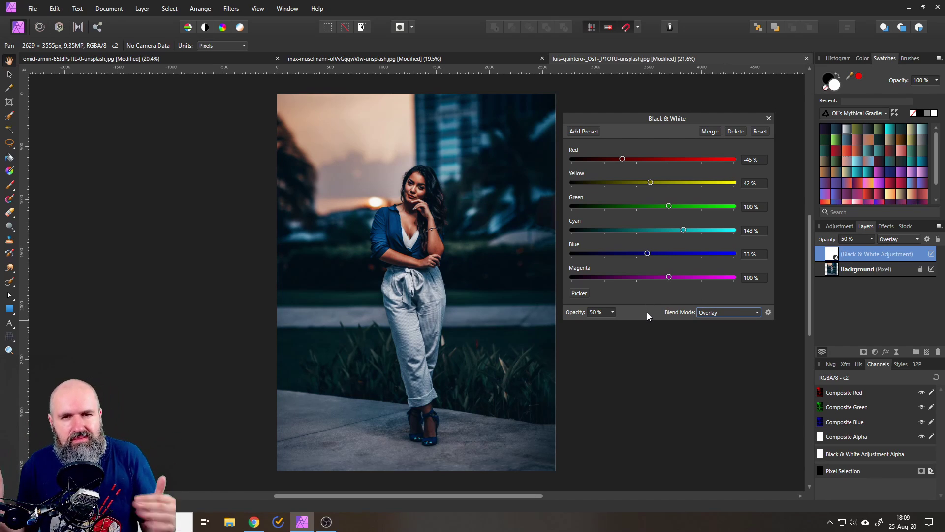
Return to the omid-armin red-scarf portrait with its Lighten Black & White layer
click(432, 60)
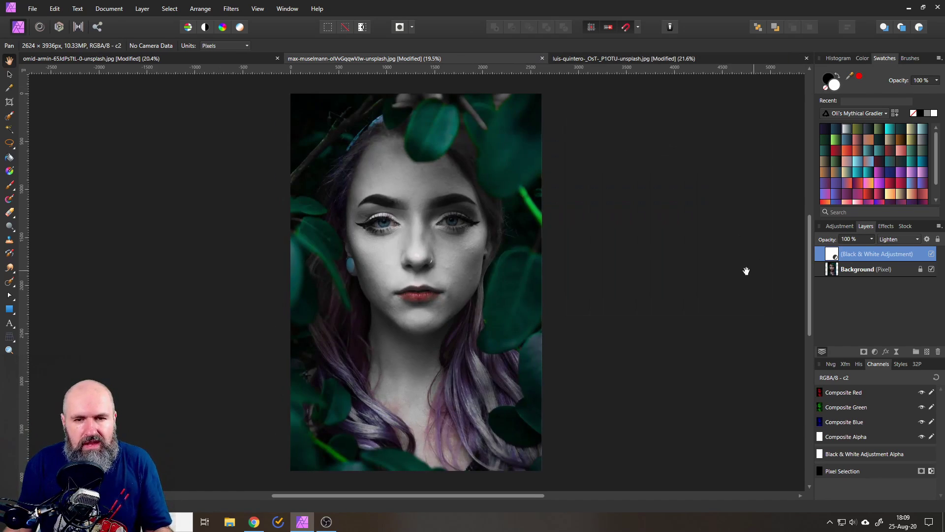
click(221, 60)
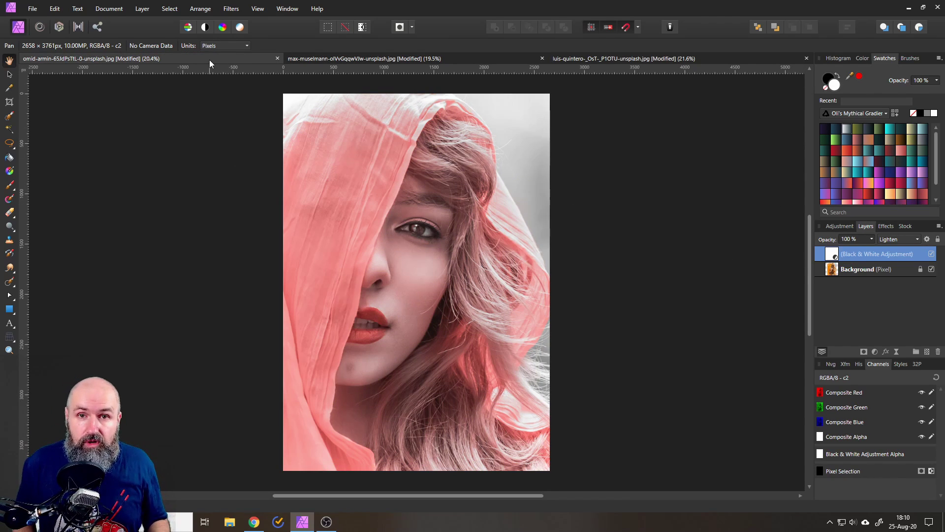